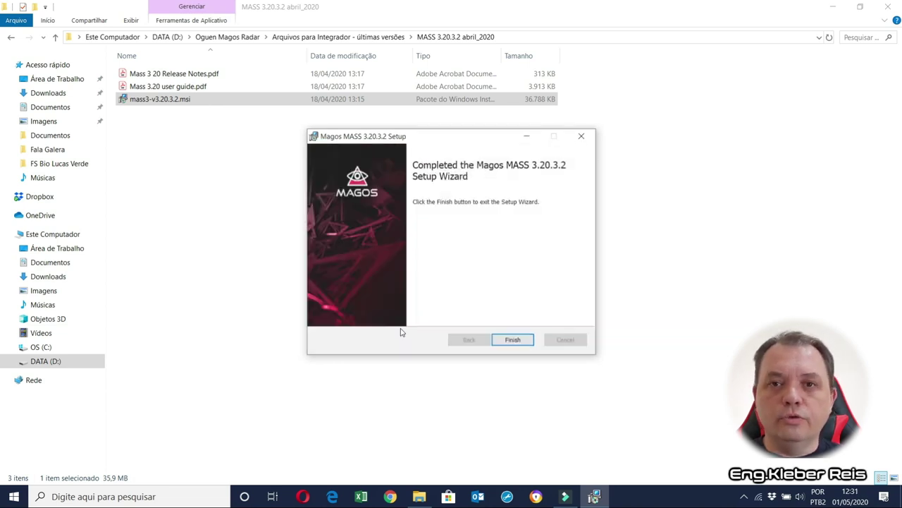
Finish the Magos MASS 3.20.3.2 setup wizard and close it.
{"action": "left_click", "coordinate": [513, 340]}
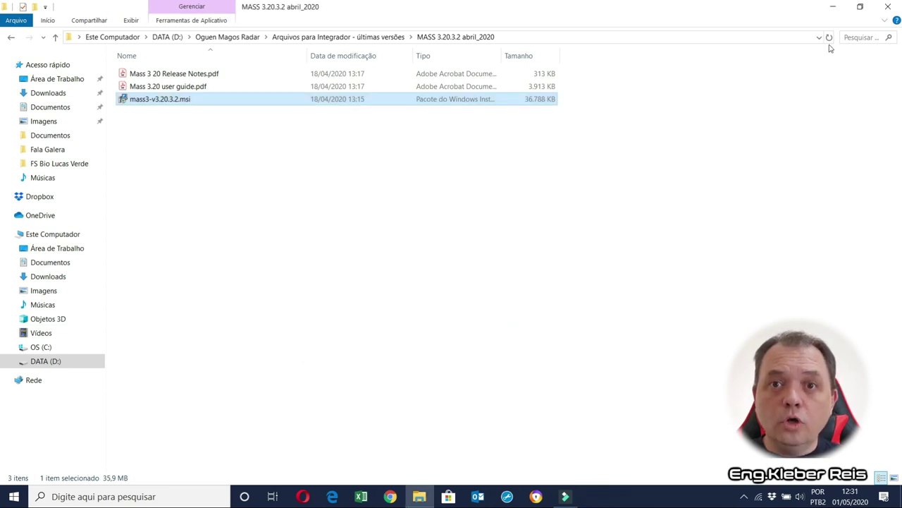
Launch MASS Service Manager and open the MASS Client's Registration & Activation page at localhost:3000.
{"action": "left_click", "coordinate": [834, 11]}
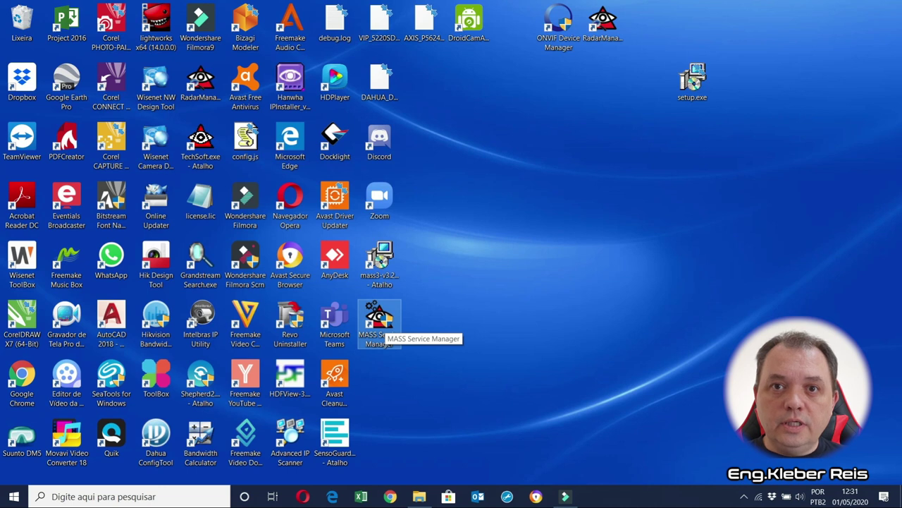
{"action": "double_click", "coordinate": [386, 334]}
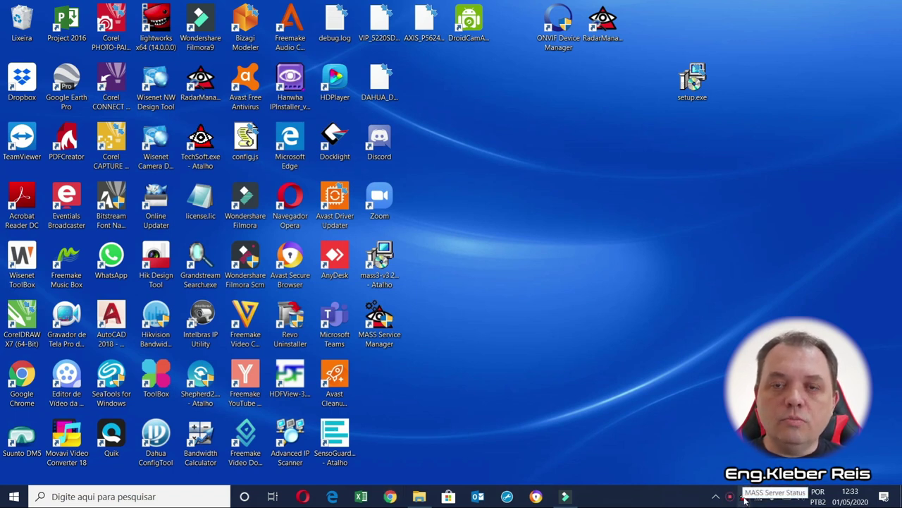
{"action": "right_click", "coordinate": [745, 497]}
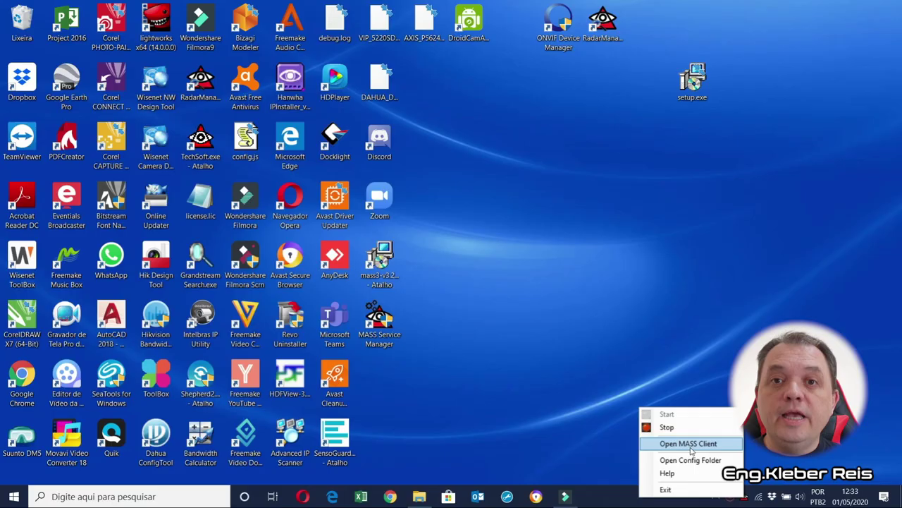
{"action": "left_click", "coordinate": [689, 443]}
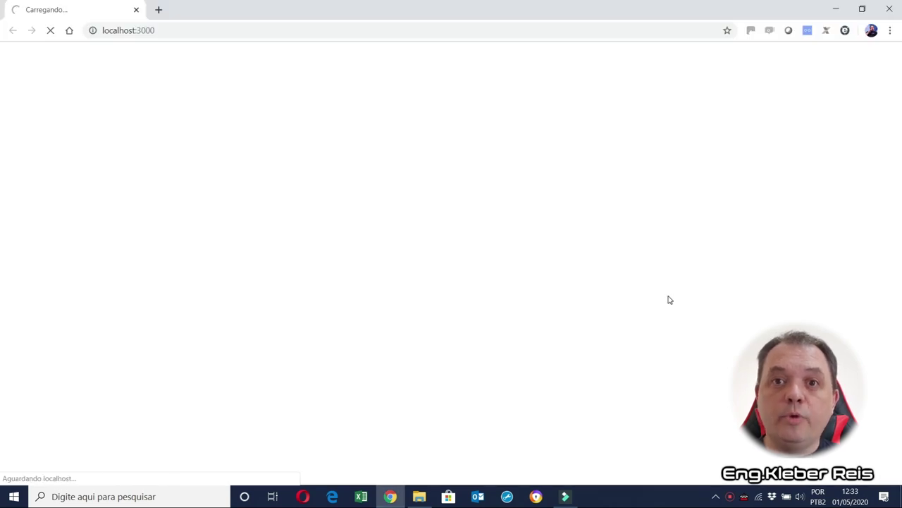
{"action": "left_click", "coordinate": [723, 50]}
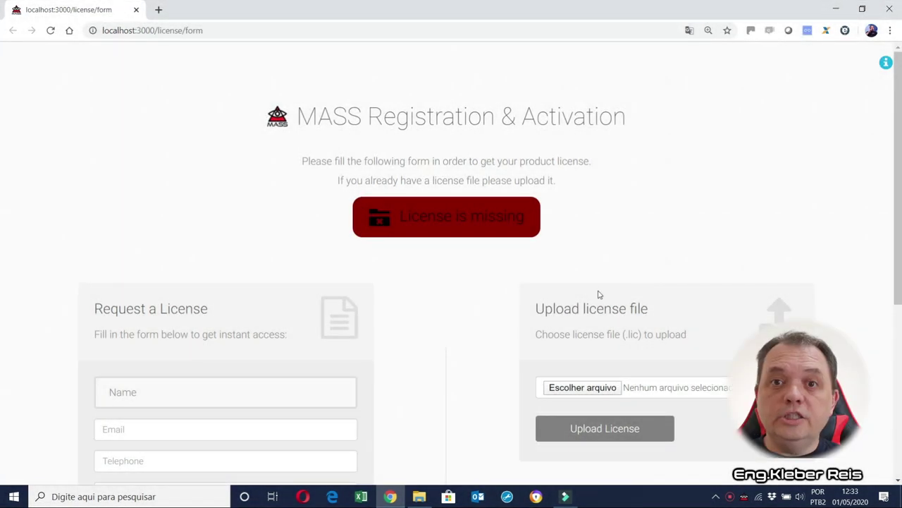
Fill in the requester's name, contact e-mail and telephone number on the license request form.
{"action": "scroll", "coordinate": [432, 195], "scroll_direction": "down", "scroll_amount": 1}
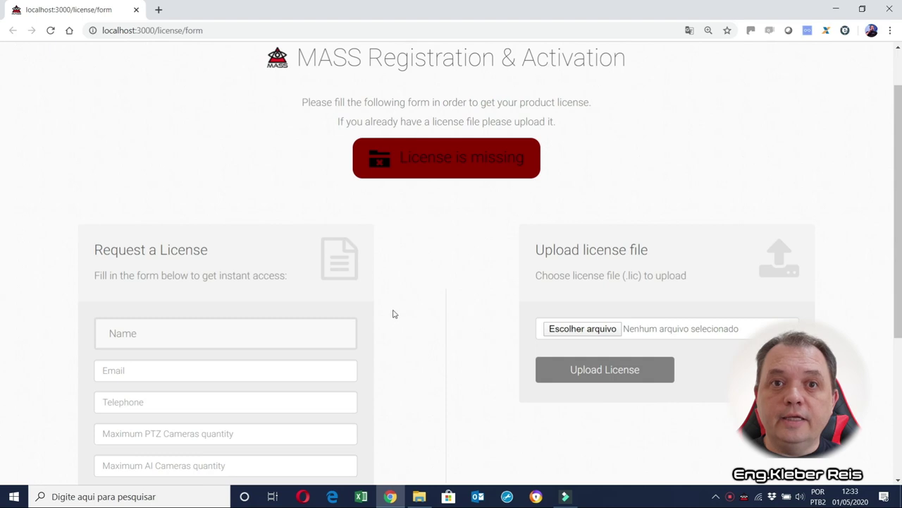
{"action": "scroll", "coordinate": [401, 312], "scroll_direction": "down", "scroll_amount": 2}
{"action": "left_click", "coordinate": [161, 215]}
{"action": "type", "text": "kleber"}
{"action": "left_click", "coordinate": [146, 253]}
{"action": "type", "text": "kleber"}
{"action": "left_click", "coordinate": [140, 284]}
{"action": "type", "text": "55"}
Set maximum PTZ cameras to 3, AI cameras to 0, and comment 'Prova de conceito conforme acordado com a Oguen'.
{"action": "left_click", "coordinate": [133, 312]}
{"action": "type", "text": "3"}
{"action": "left_click", "coordinate": [125, 348]}
{"action": "type", "text": "0"}
{"action": "left_click", "coordinate": [156, 386]}
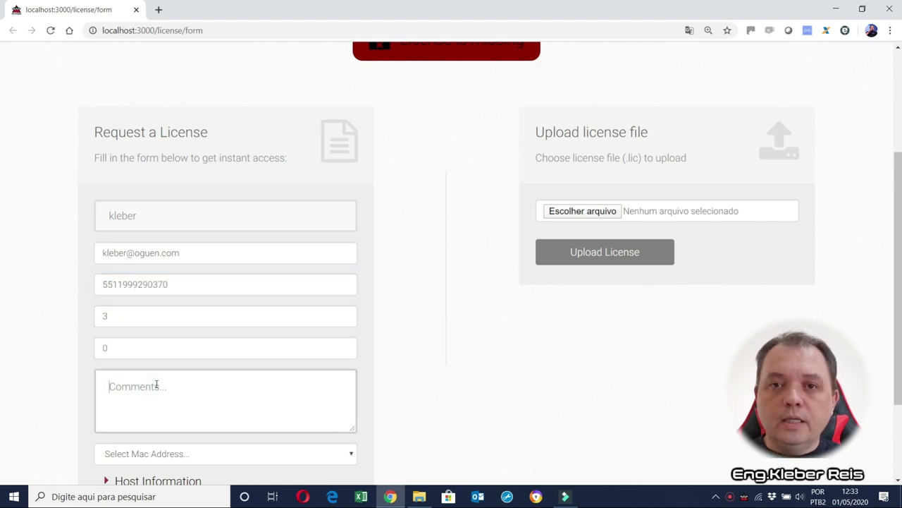
{"action": "type", "text": "Prova de conceito conforme acorda"}
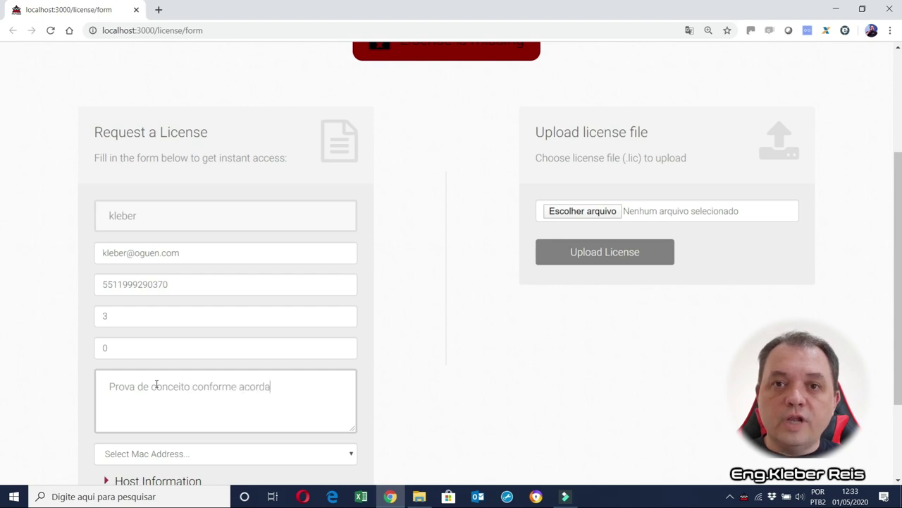
{"action": "type", "text": "do com a Oguen"}
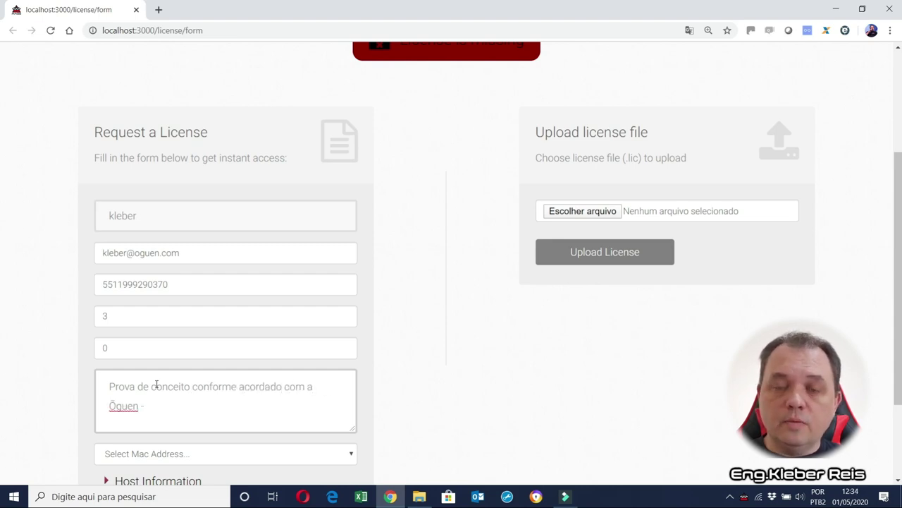
{"action": "key", "text": "BackSpace"}
{"action": "type", "text": "-"}
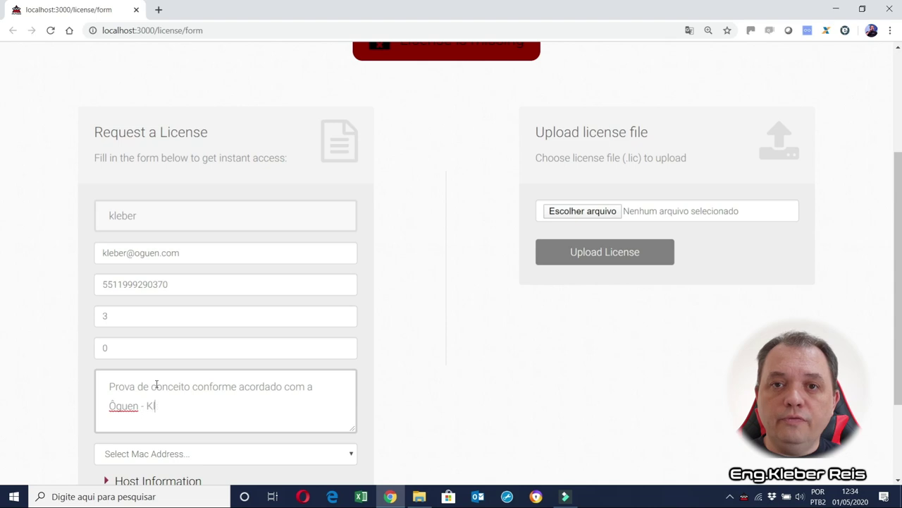
{"action": "left_click", "coordinate": [194, 455]}
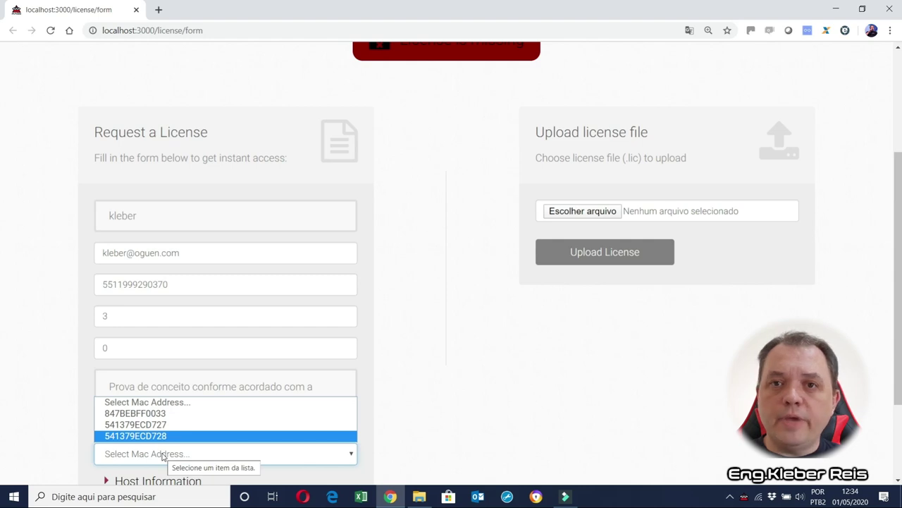
{"action": "left_click", "coordinate": [163, 456]}
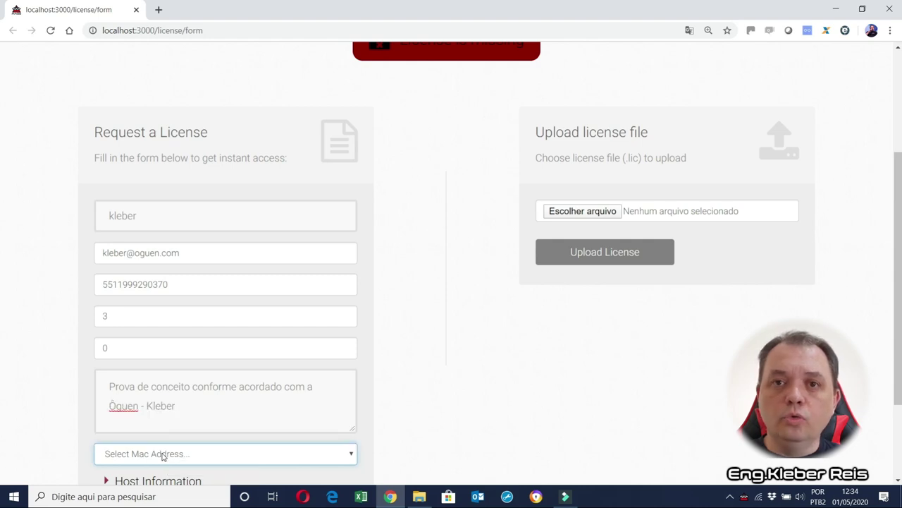
{"action": "left_click", "coordinate": [760, 501]}
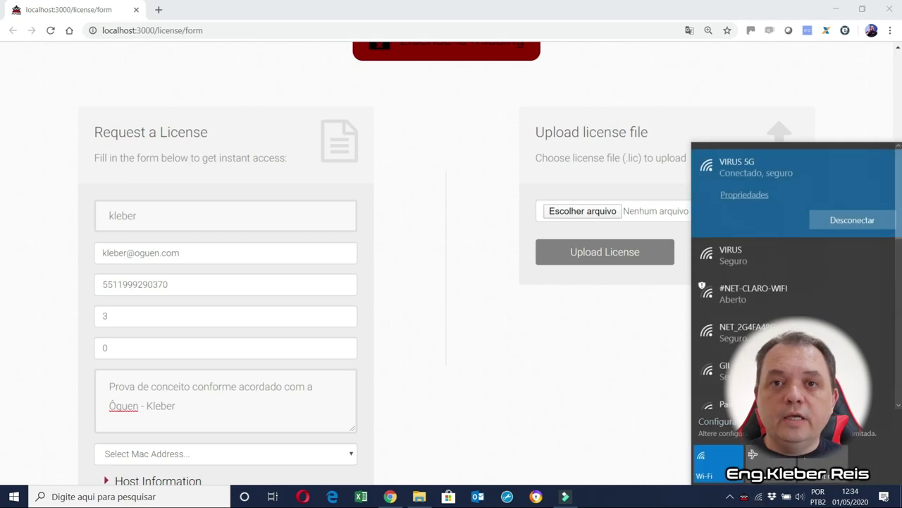
{"action": "left_click", "coordinate": [726, 422]}
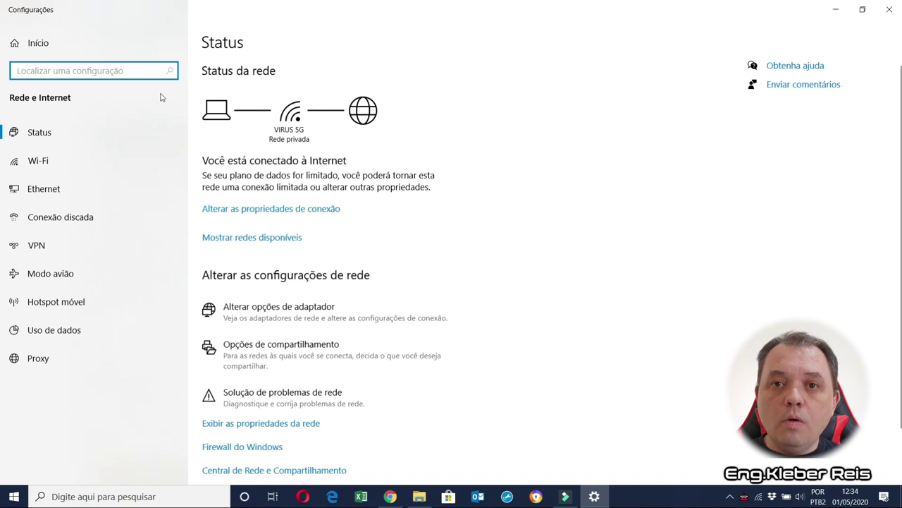
{"action": "left_click", "coordinate": [79, 165]}
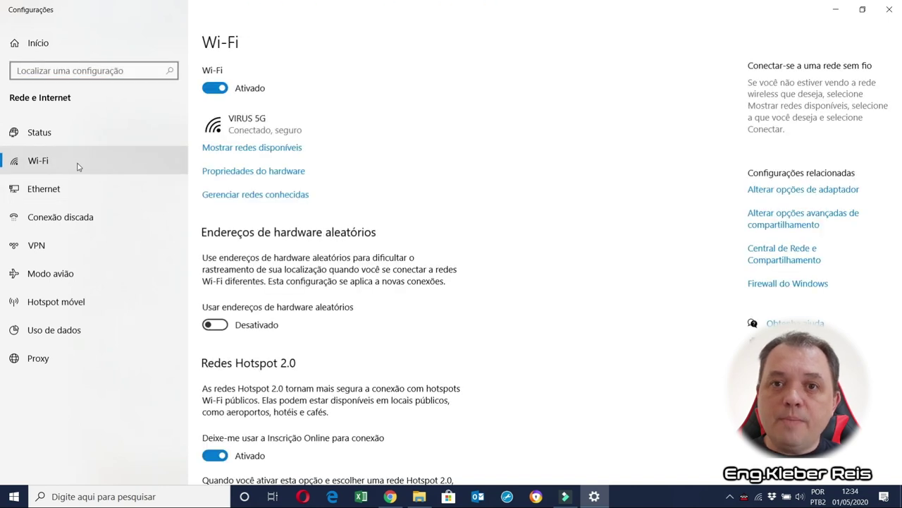
{"action": "scroll", "coordinate": [393, 316], "scroll_direction": "down", "scroll_amount": 2}
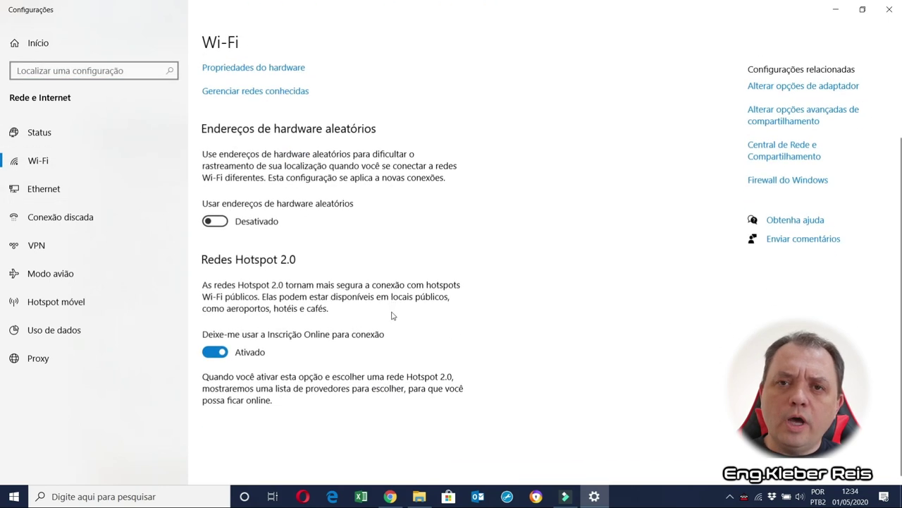
{"action": "left_click", "coordinate": [774, 86]}
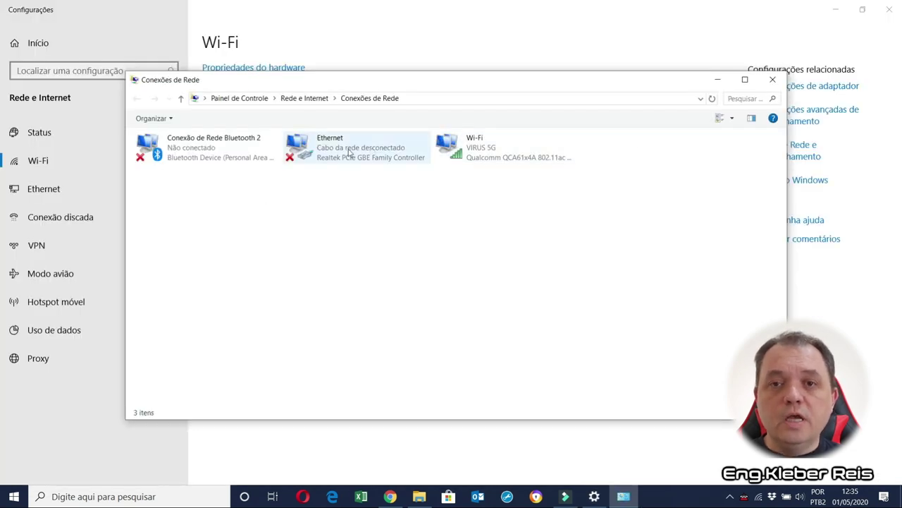
{"action": "left_click", "coordinate": [451, 146]}
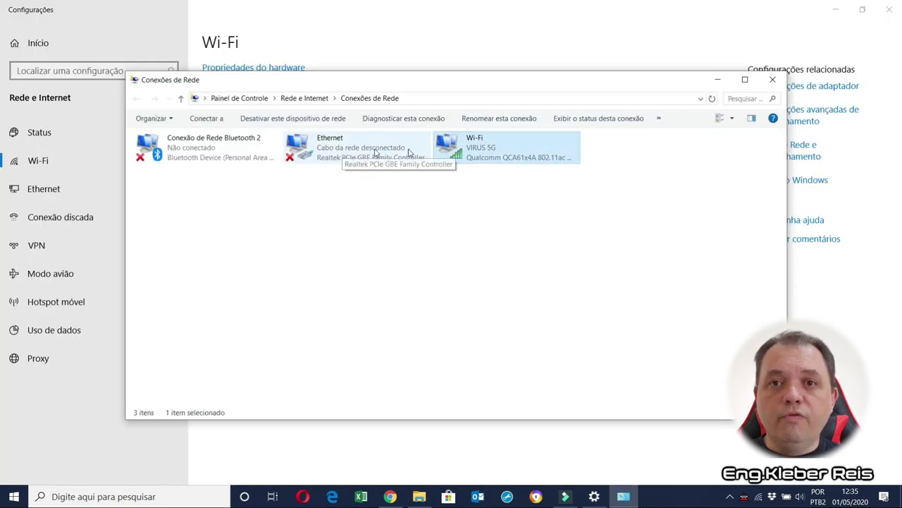
{"action": "double_click", "coordinate": [494, 148]}
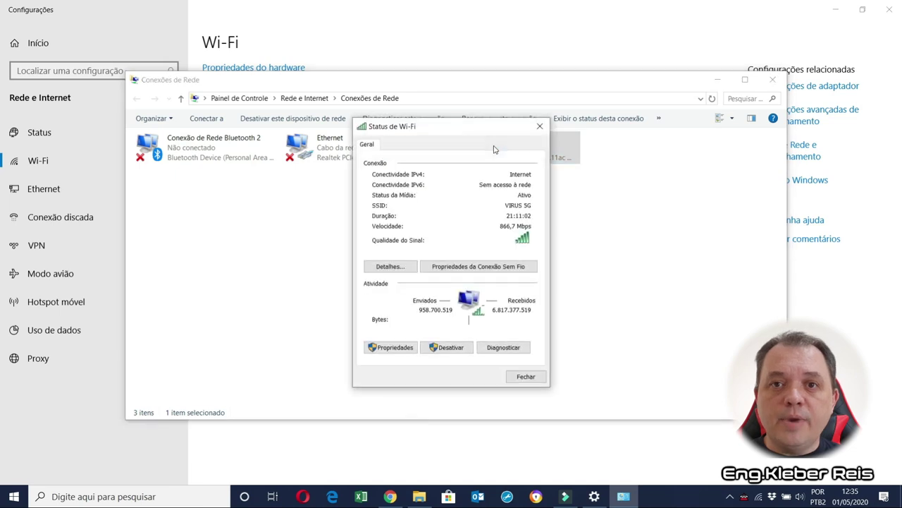
{"action": "left_click", "coordinate": [389, 266]}
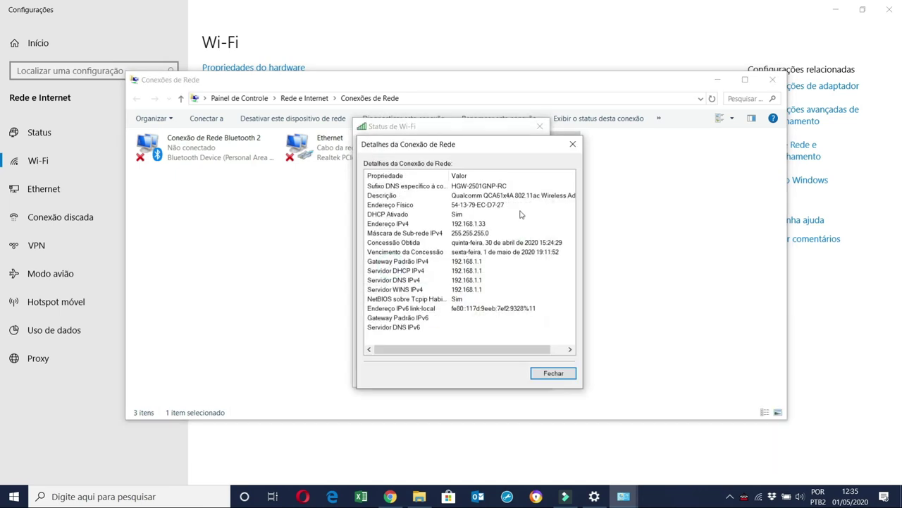
{"action": "left_click", "coordinate": [495, 207]}
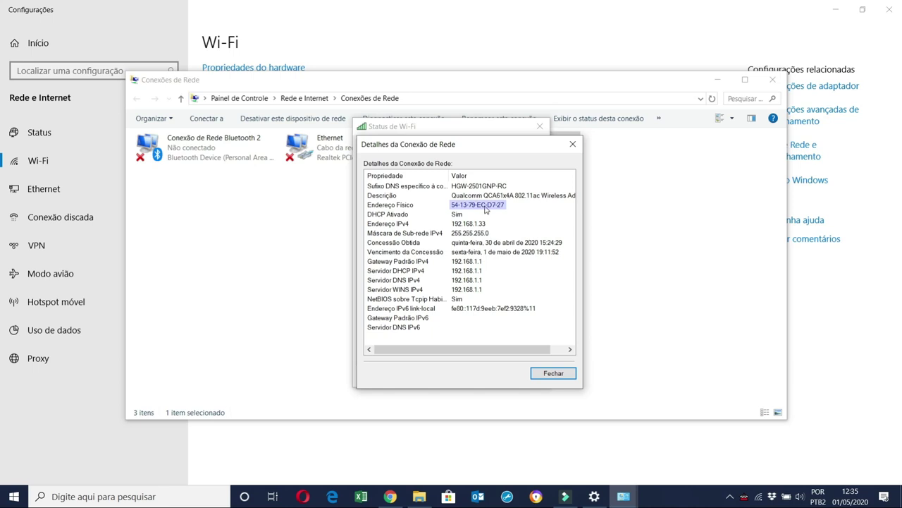
{"action": "left_click", "coordinate": [562, 376]}
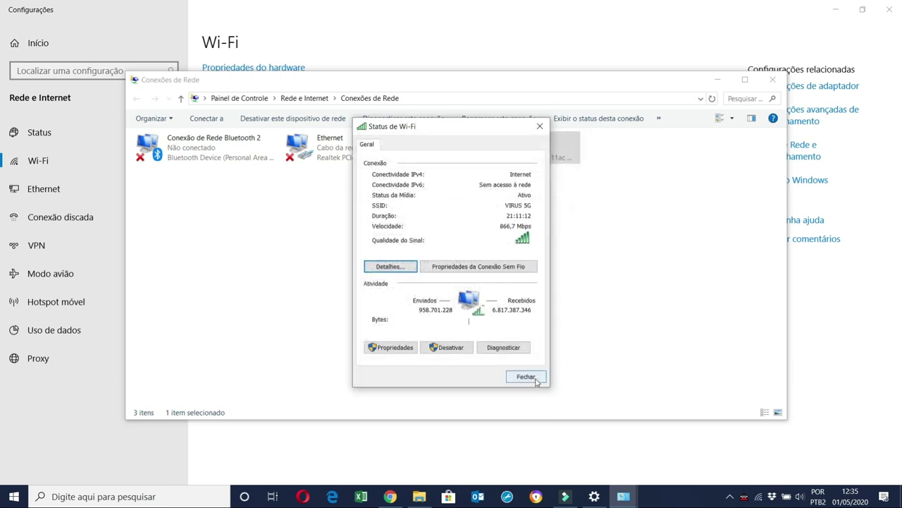
{"action": "left_click", "coordinate": [534, 380]}
{"action": "left_click", "coordinate": [773, 79]}
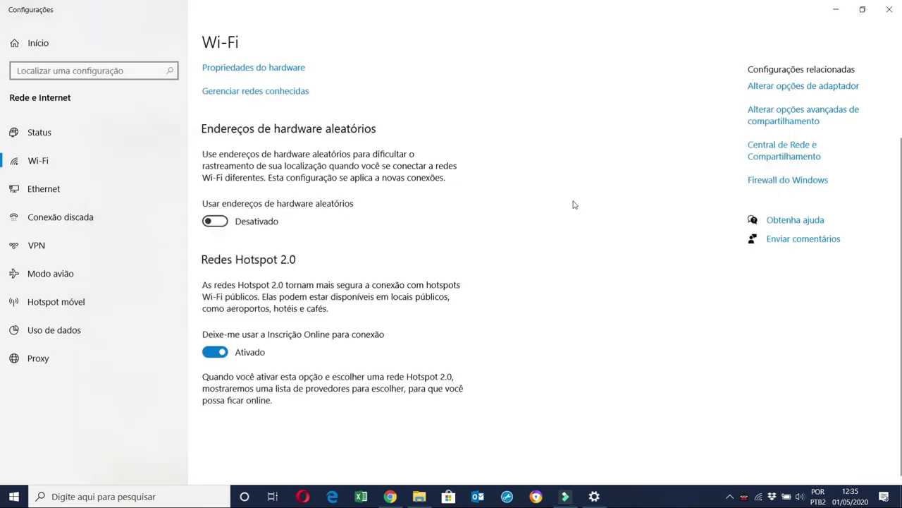
{"action": "left_click", "coordinate": [889, 8]}
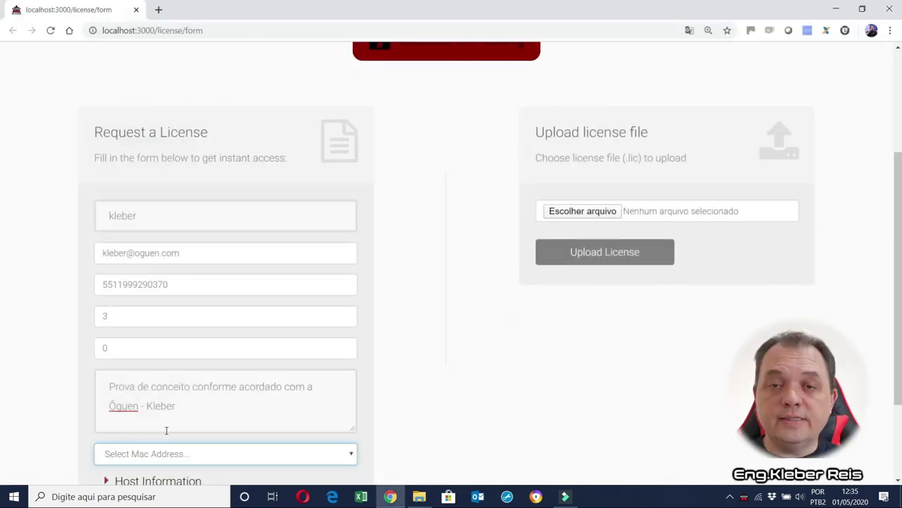
Select MAC address 541379ECD727 and download the request as license_request.txt.
{"action": "left_click", "coordinate": [132, 455]}
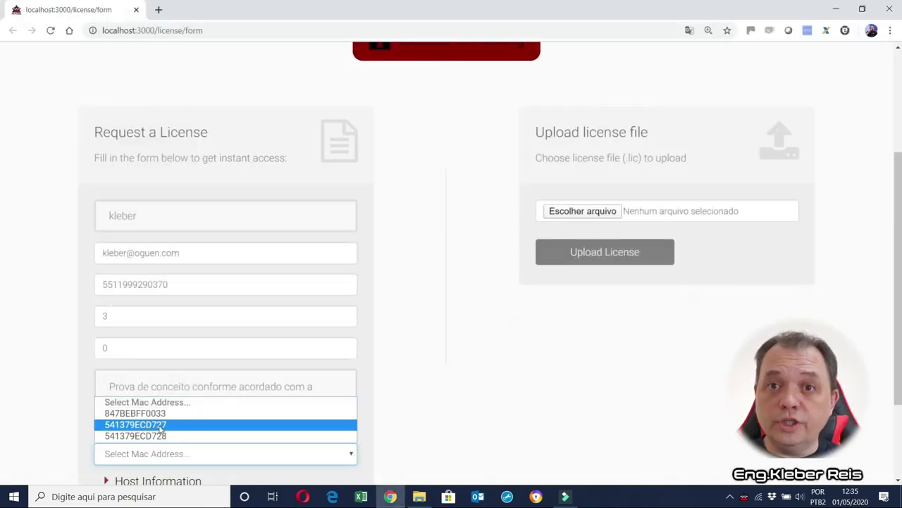
{"action": "left_click", "coordinate": [161, 425]}
{"action": "scroll", "coordinate": [544, 369], "scroll_direction": "down", "scroll_amount": 2}
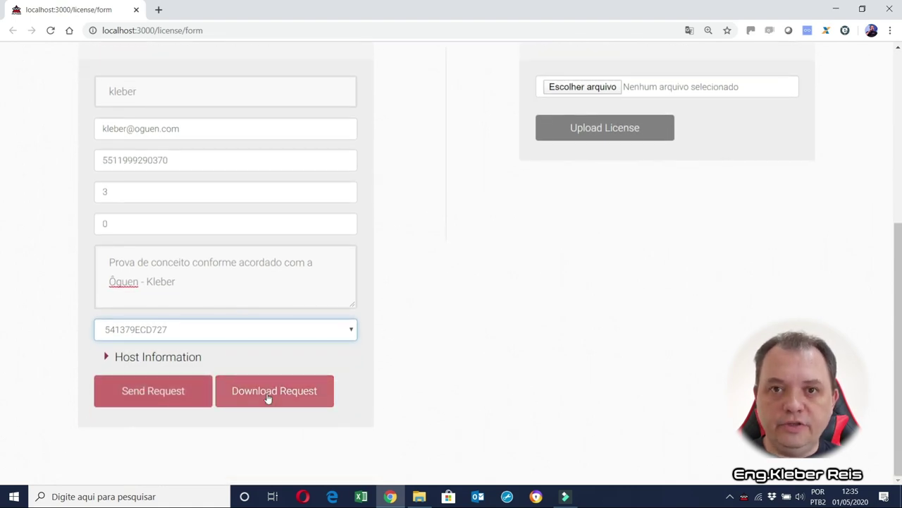
{"action": "left_click", "coordinate": [161, 357]}
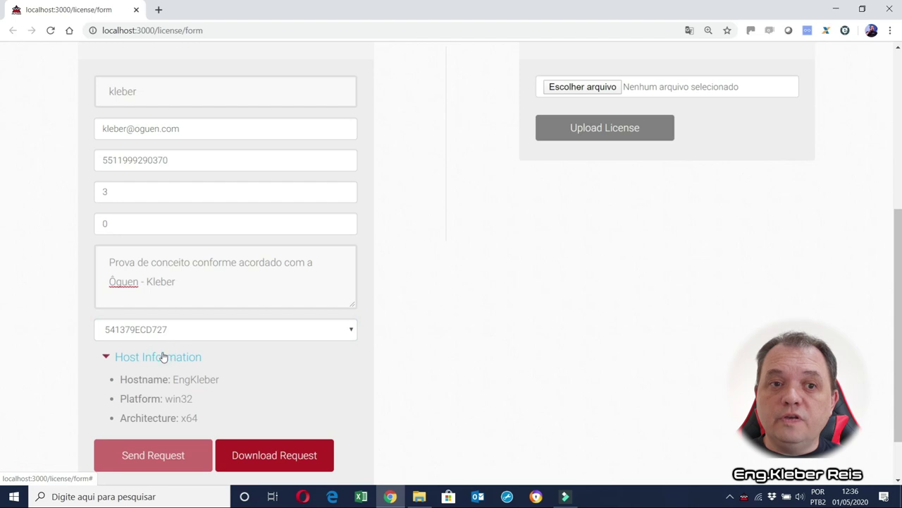
{"action": "left_click", "coordinate": [280, 460]}
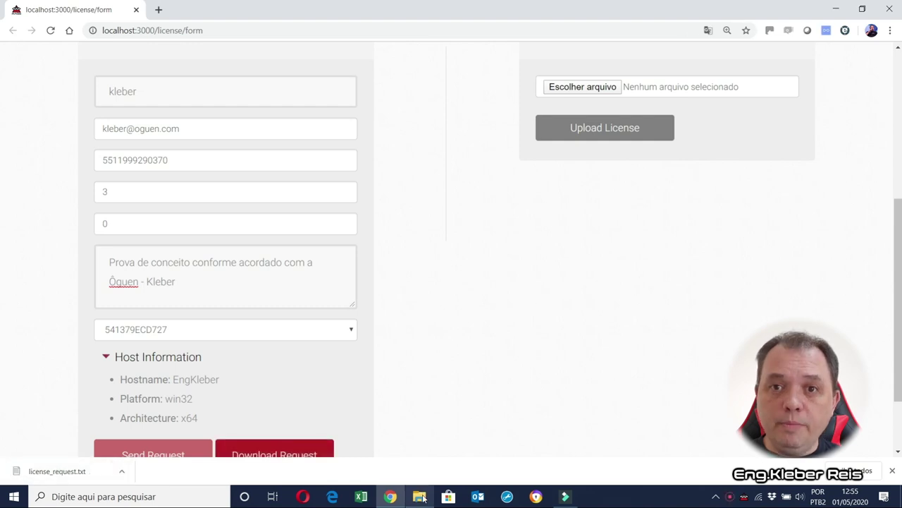
Send license_request.txt from Downloads via Enviar para > Destinatário de email.
{"action": "left_click", "coordinate": [420, 496]}
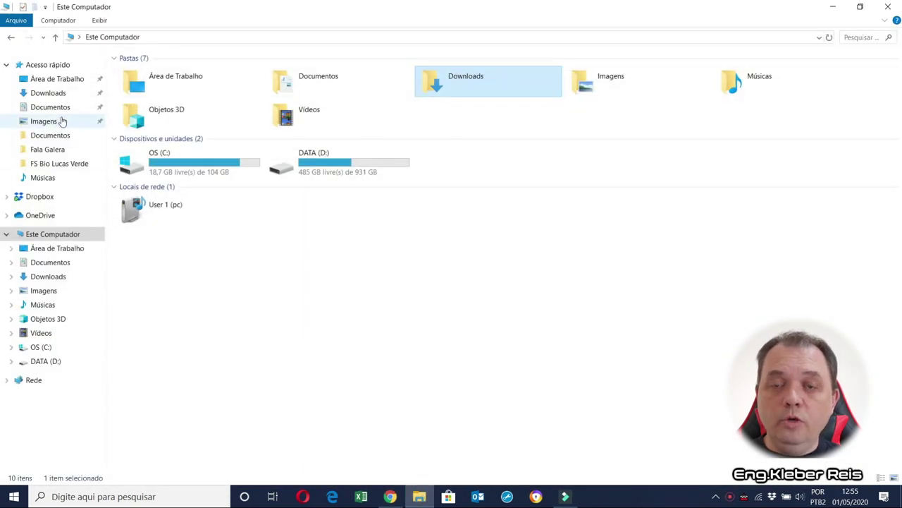
{"action": "left_click", "coordinate": [53, 93]}
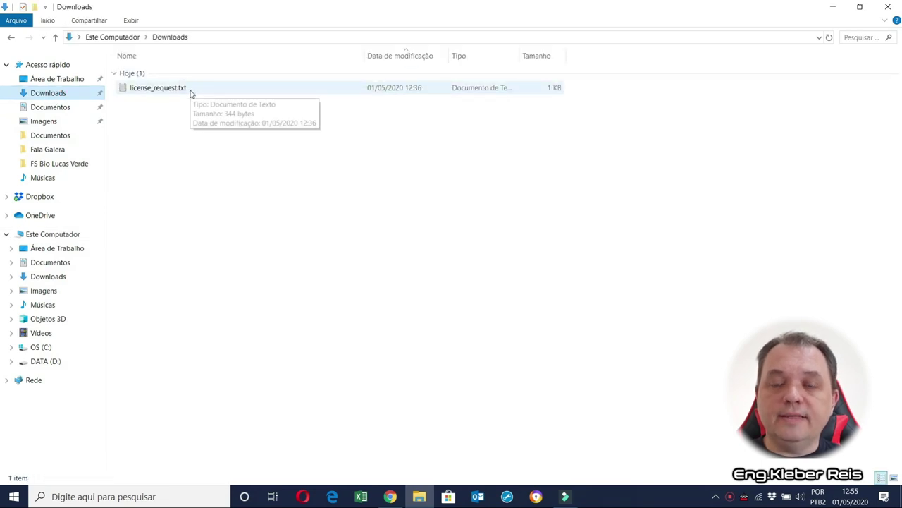
{"action": "double_click", "coordinate": [191, 89]}
{"action": "right_click", "coordinate": [189, 87]}
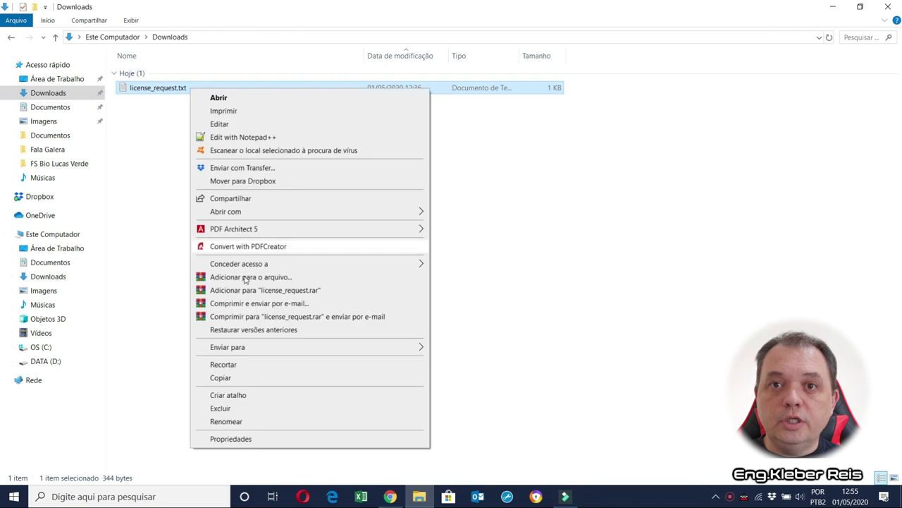
{"action": "mouse_move", "coordinate": [280, 351]}
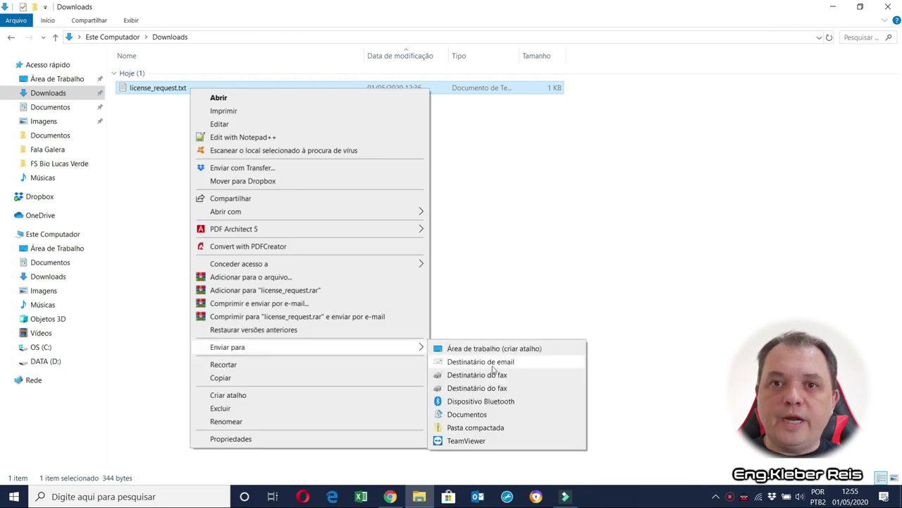
{"action": "left_click", "coordinate": [486, 362]}
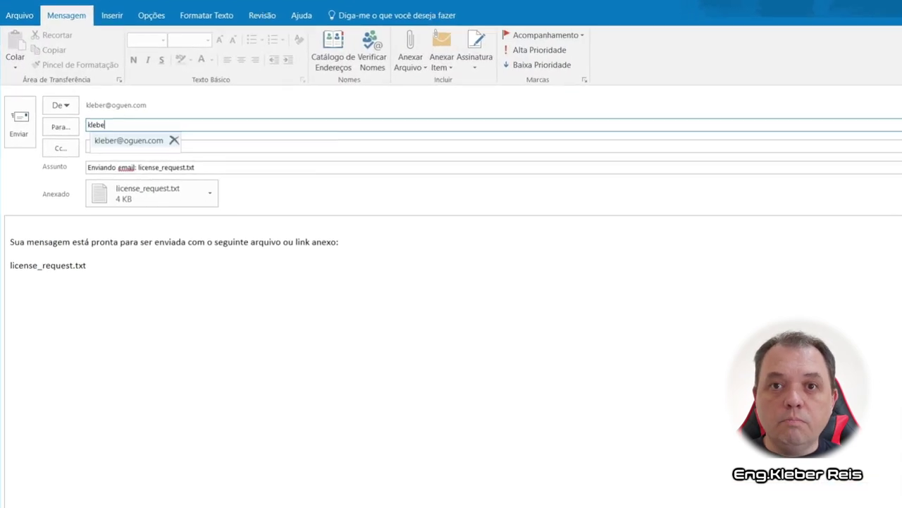
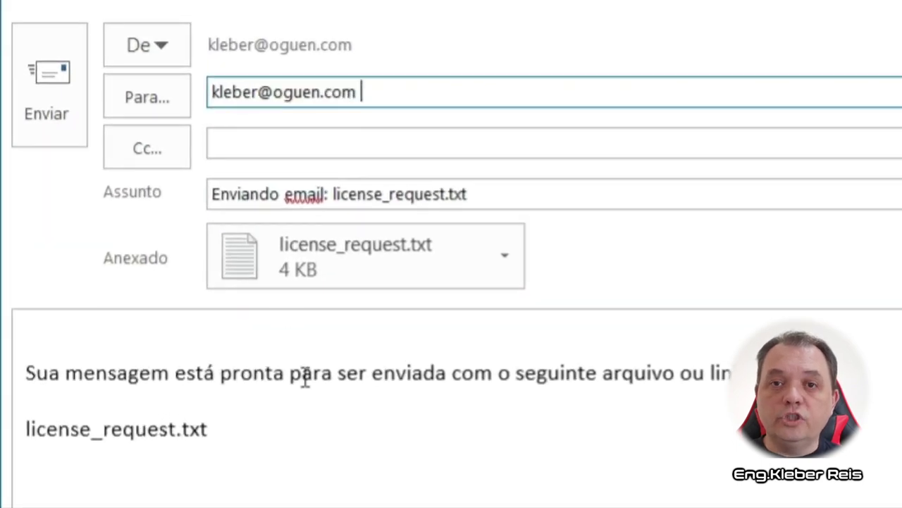
Address the message to the recipient's e-mail and write 'licença temporária para a Poc do ......' in the body.
{"action": "left_click", "coordinate": [102, 340]}
{"action": "type", "text": "lic"}
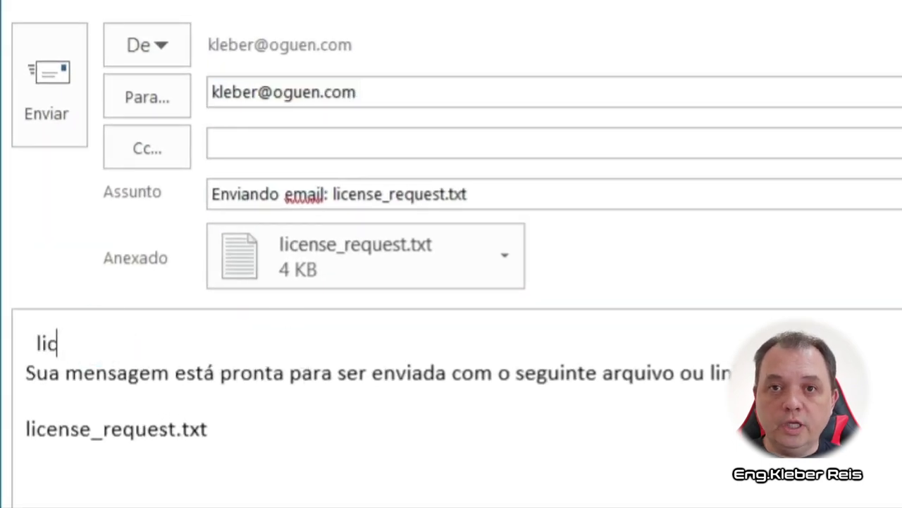
{"action": "type", "text": "ença te"}
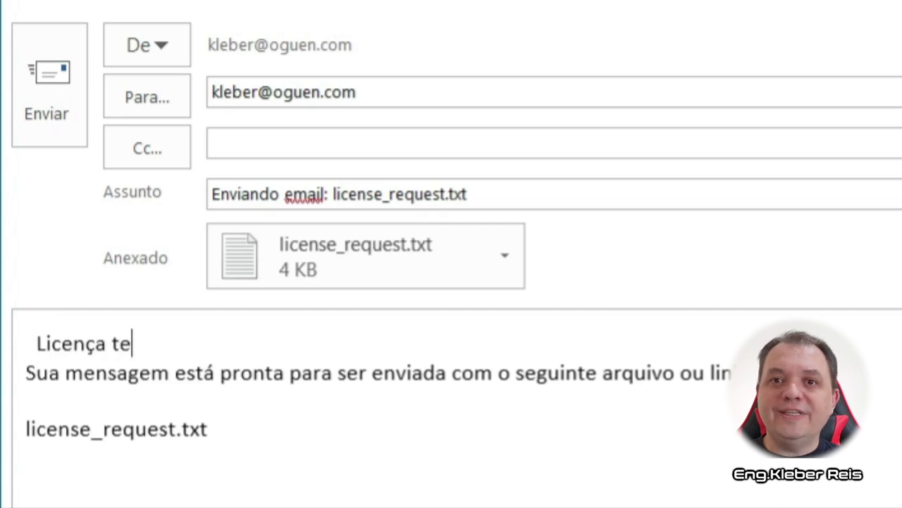
{"action": "type", "text": "mporária pa"}
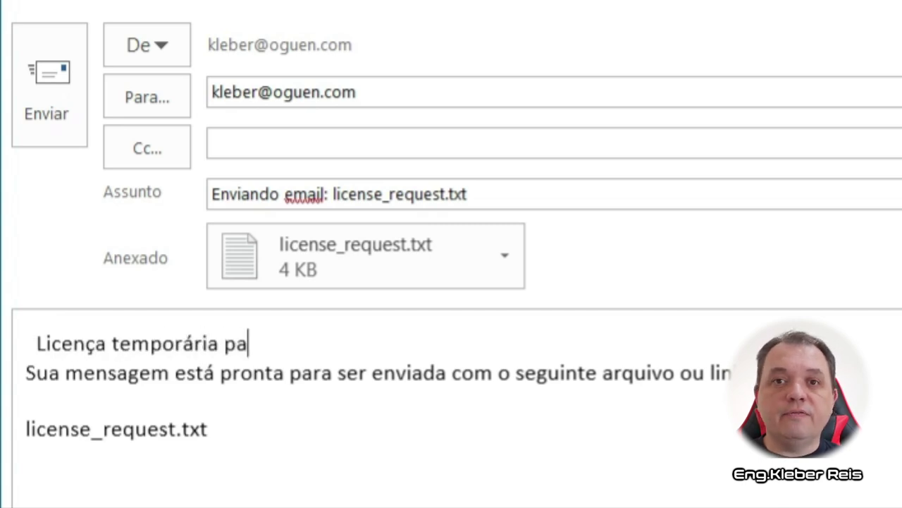
{"action": "type", "text": "ra a Poc"}
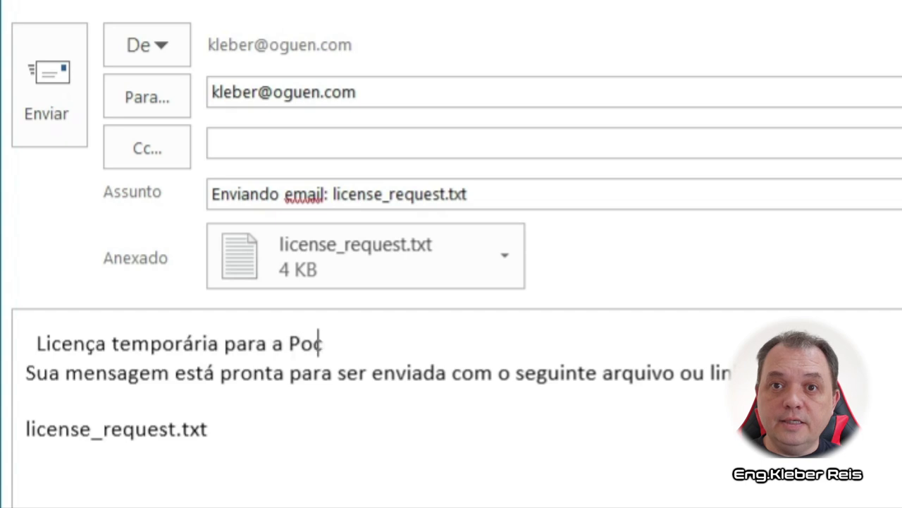
{"action": "type", "text": " do ......"}
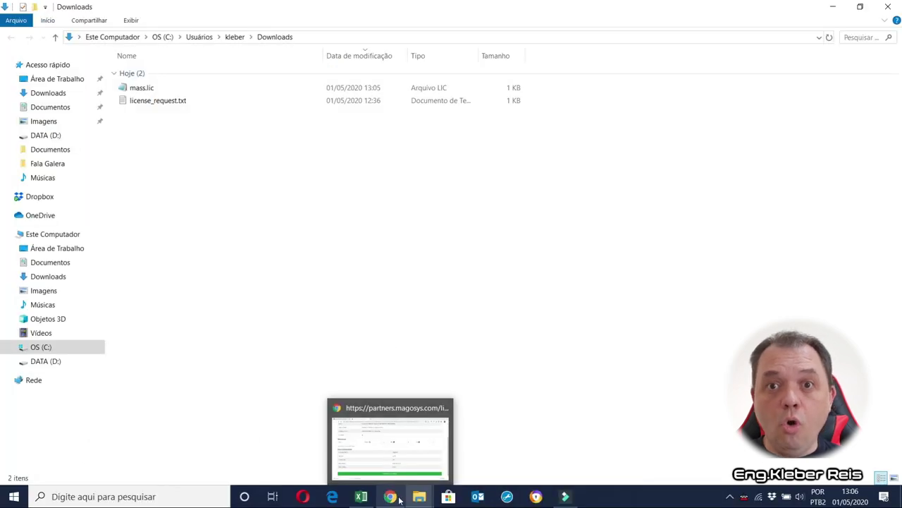
Upload mass.lic on the localhost license form so activation reports Success.
{"action": "left_click", "coordinate": [399, 499]}
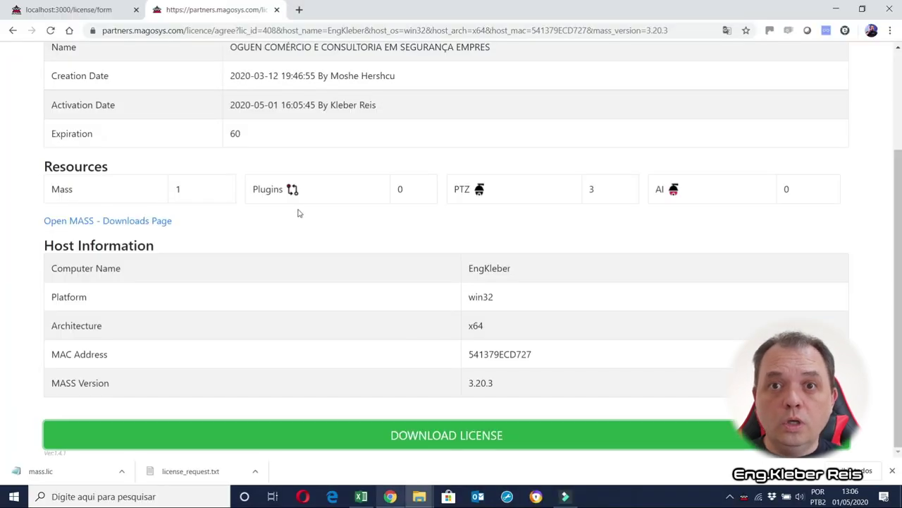
{"action": "left_click", "coordinate": [96, 10]}
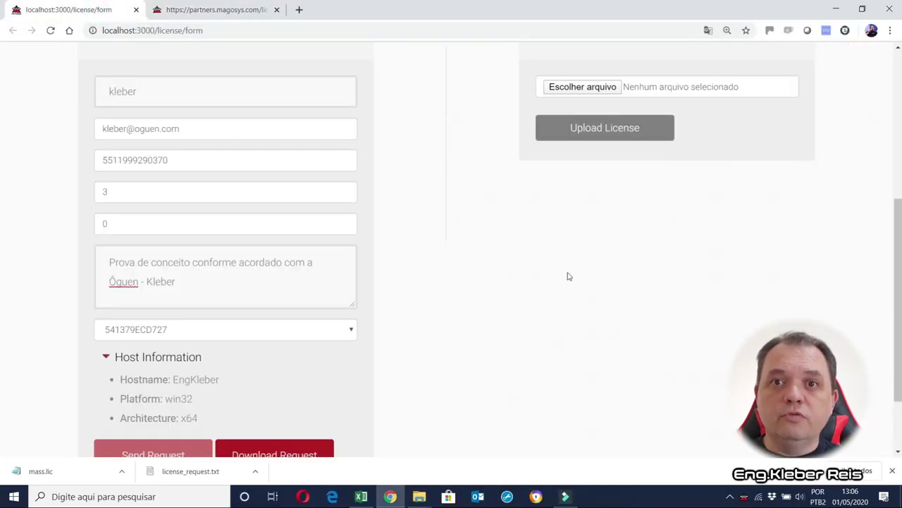
{"action": "scroll", "coordinate": [573, 280], "scroll_direction": "up", "scroll_amount": 5}
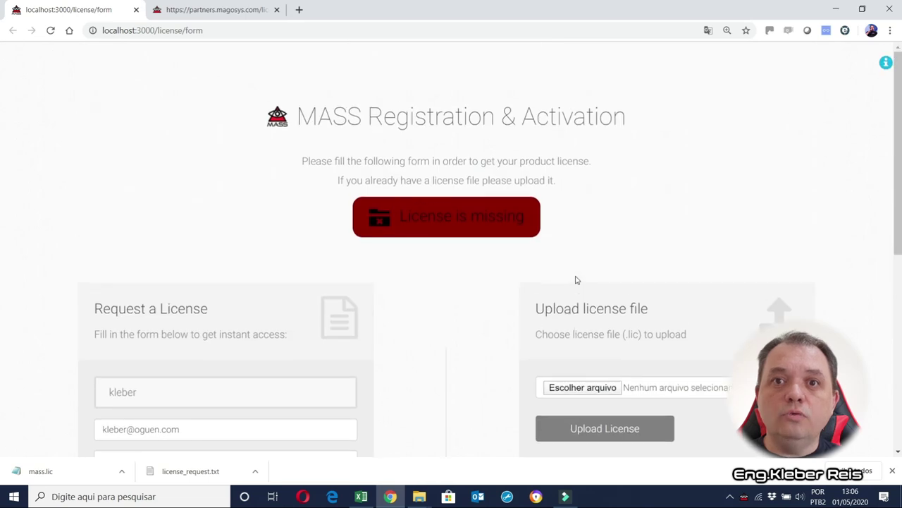
{"action": "left_click", "coordinate": [591, 389]}
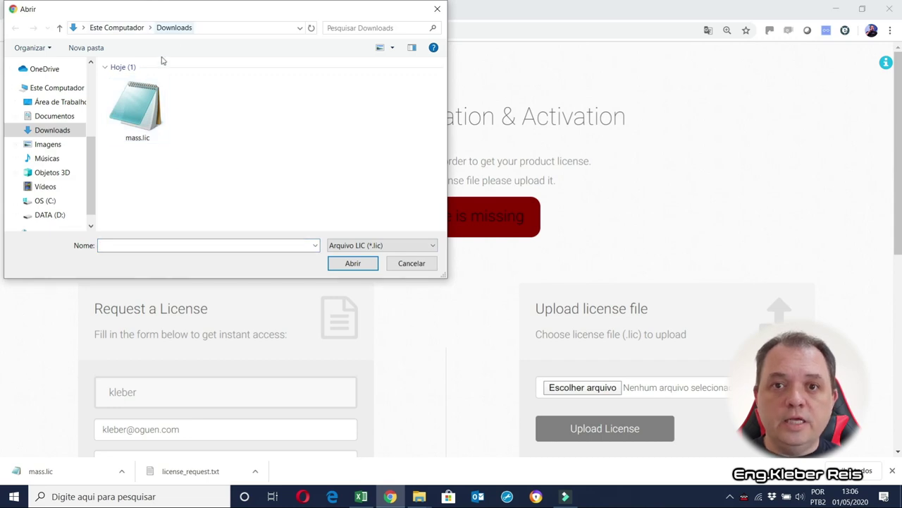
{"action": "left_click", "coordinate": [144, 116]}
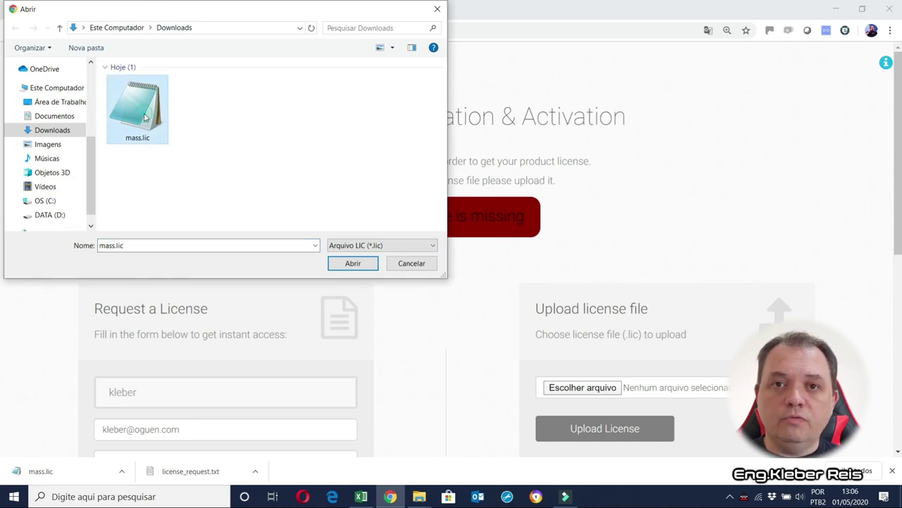
{"action": "left_click", "coordinate": [348, 263]}
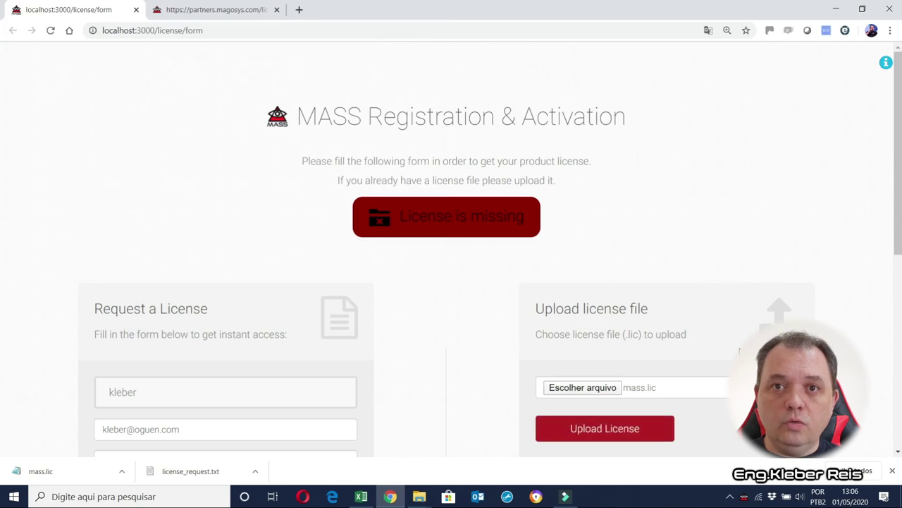
{"action": "scroll", "coordinate": [609, 282], "scroll_direction": "down", "scroll_amount": 3}
{"action": "left_click", "coordinate": [609, 254]}
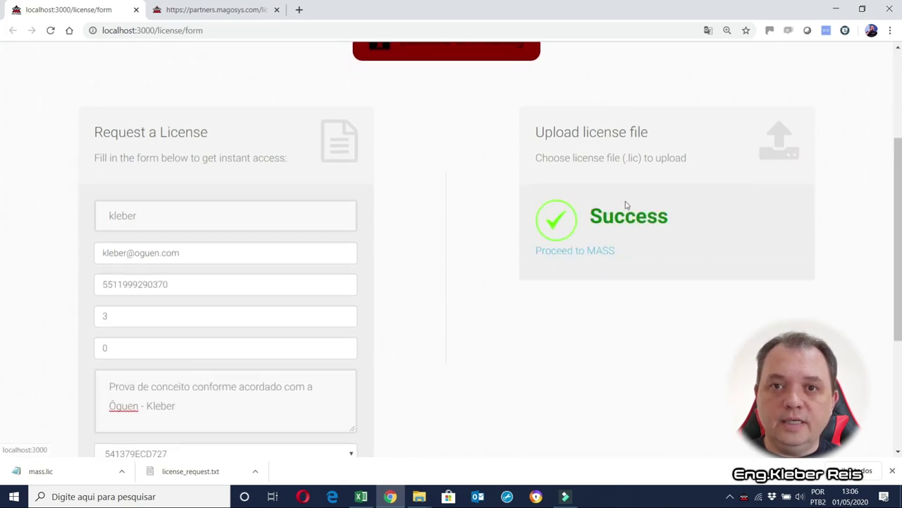
Proceed to MASS and log in as admin with the account password.
{"action": "left_click", "coordinate": [585, 256]}
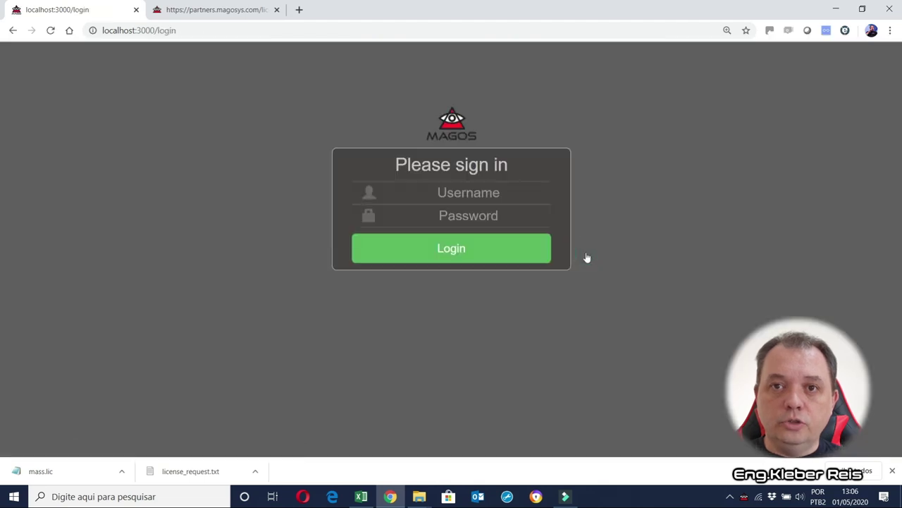
{"action": "left_click", "coordinate": [475, 185]}
{"action": "type", "text": "admin"}
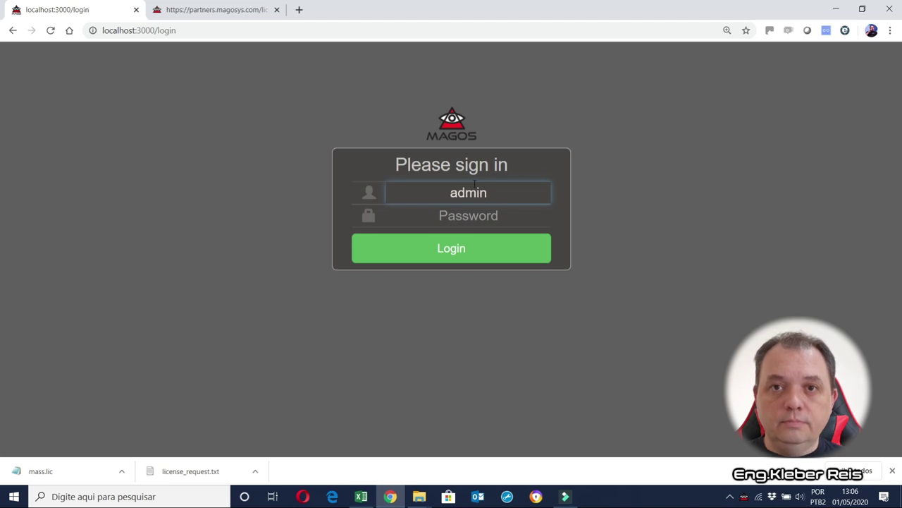
{"action": "key", "text": "Tab"}
{"action": "type", "text": "passw"}
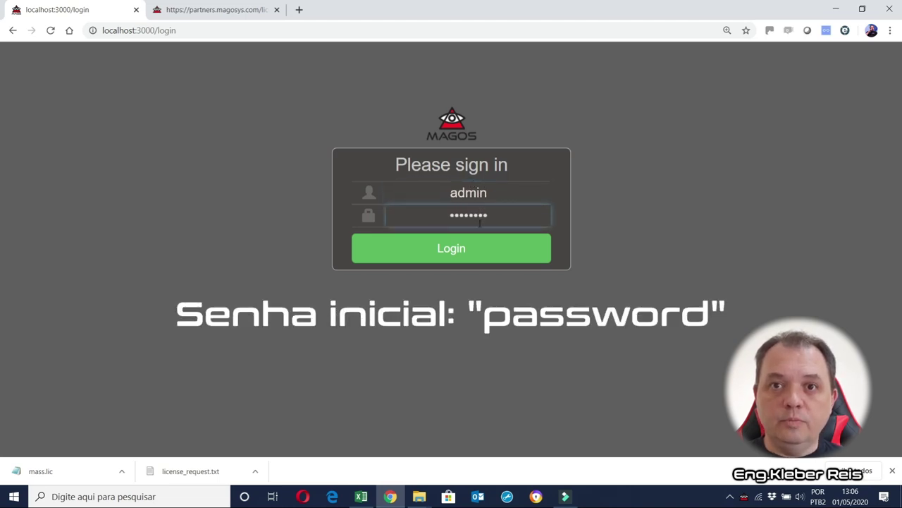
{"action": "left_click", "coordinate": [435, 245]}
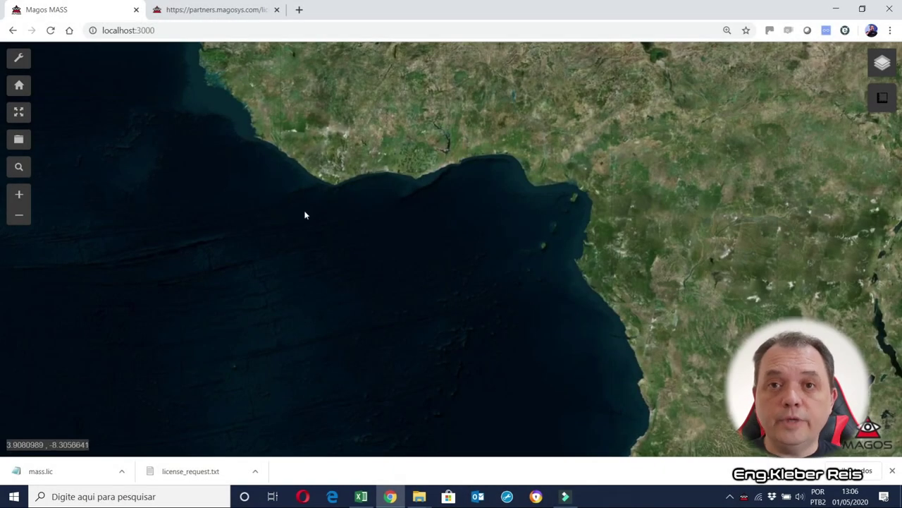
Set the admin user's Language to Portuguese in settings and confirm the page reload.
{"action": "left_click", "coordinate": [21, 58]}
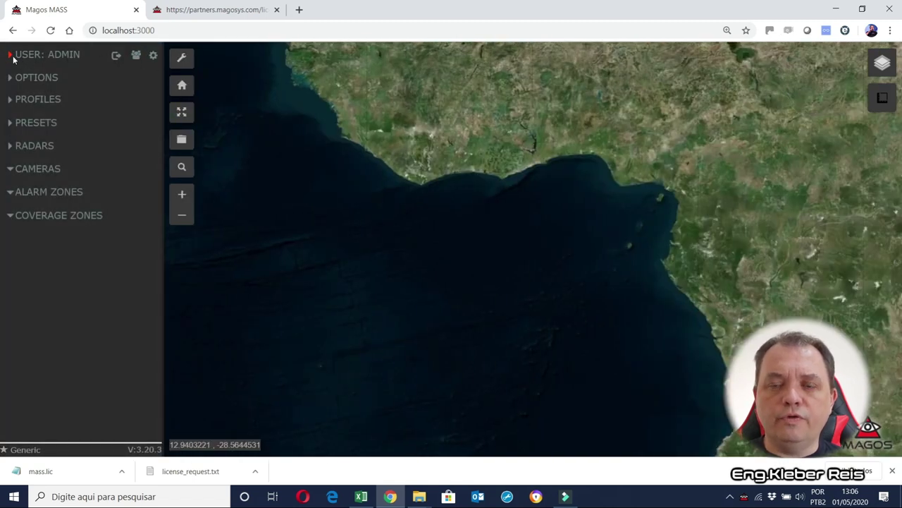
{"action": "left_click", "coordinate": [8, 55]}
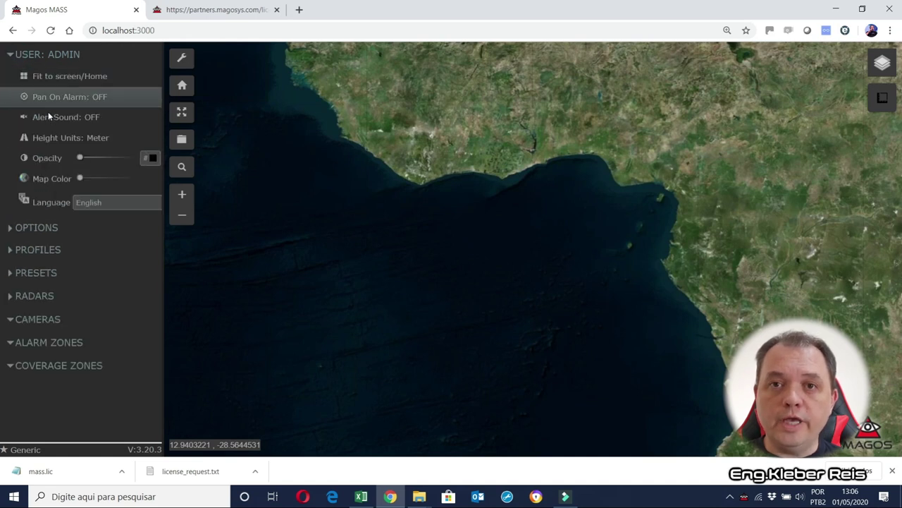
{"action": "left_click", "coordinate": [94, 201]}
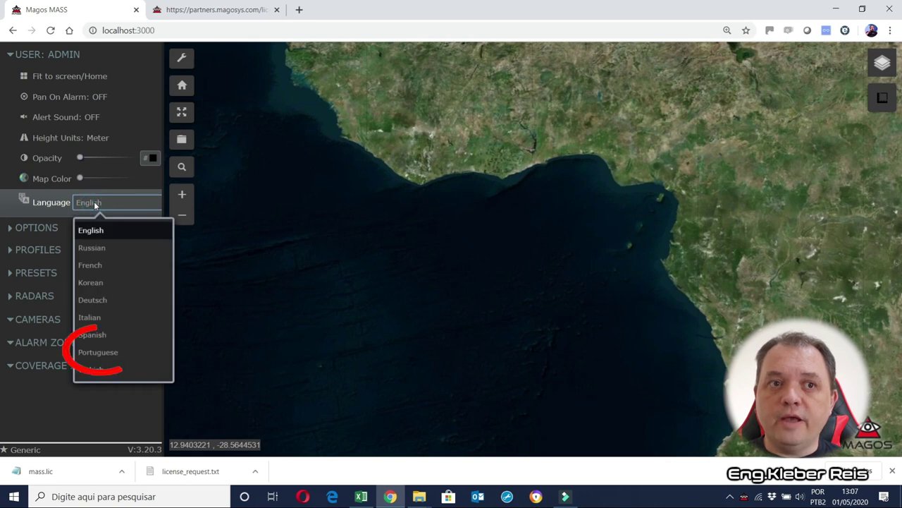
{"action": "left_click", "coordinate": [104, 352]}
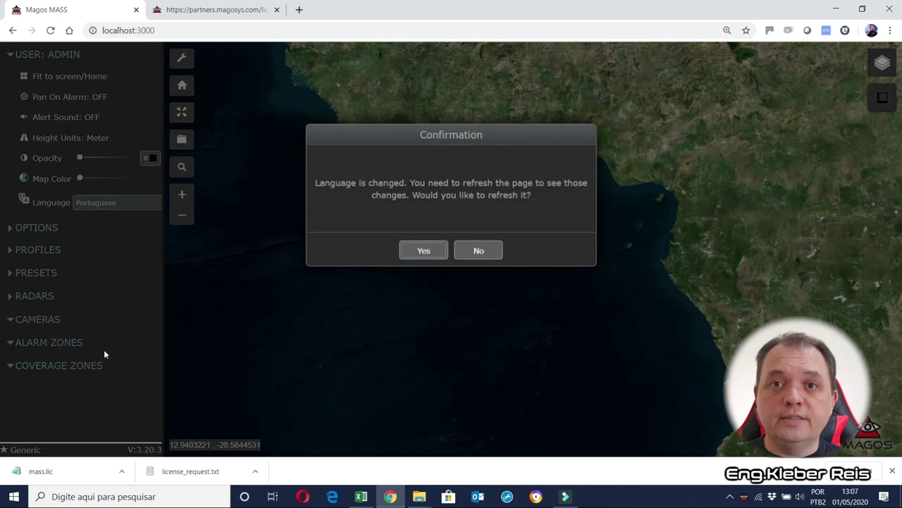
{"action": "left_click", "coordinate": [424, 250]}
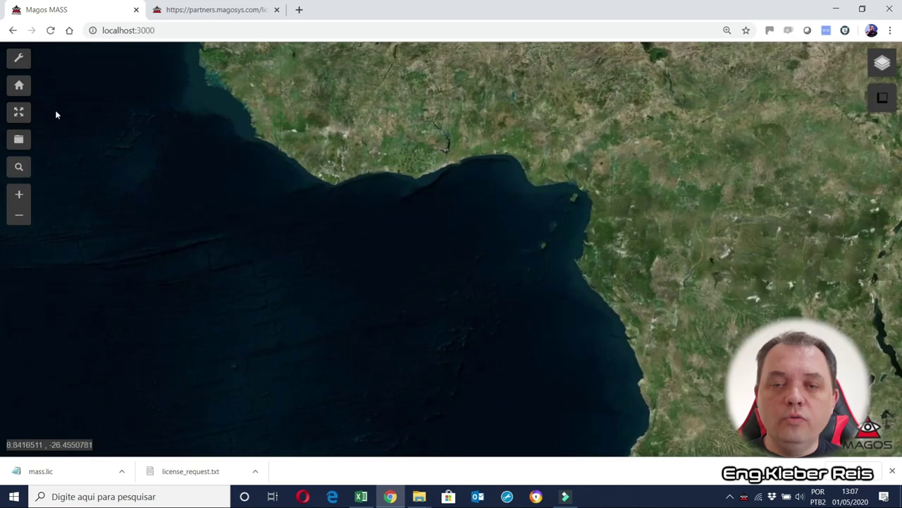
Browse to oguen.com and open the Login/Registre-se form on Cadastro de Integradores.
{"action": "left_click", "coordinate": [19, 59]}
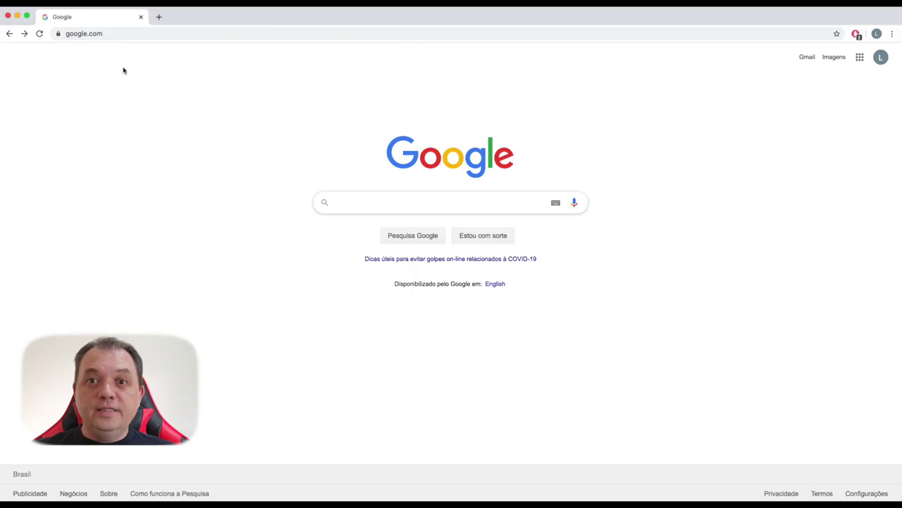
{"action": "left_click", "coordinate": [126, 32]}
{"action": "type", "text": "oguen.co"}
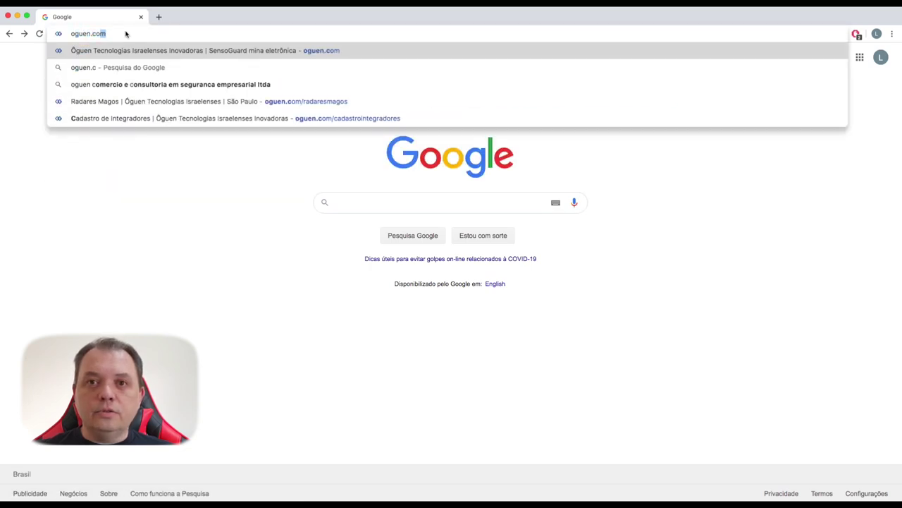
{"action": "key", "text": "Return"}
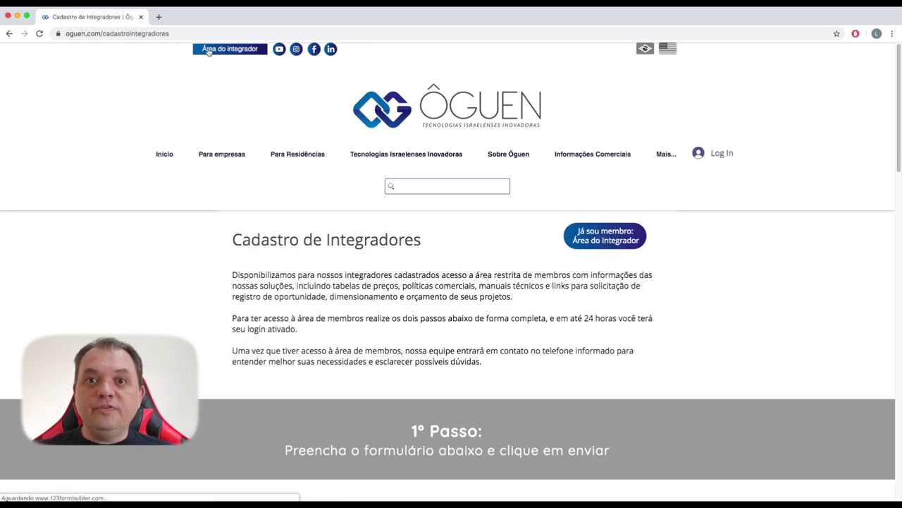
{"action": "scroll", "coordinate": [291, 187], "scroll_direction": "down", "scroll_amount": 6}
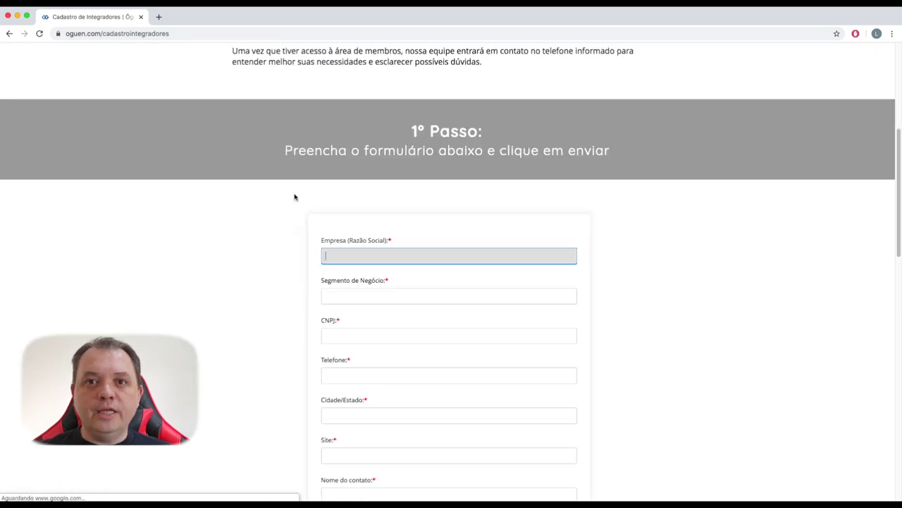
{"action": "scroll", "coordinate": [295, 197], "scroll_direction": "down", "scroll_amount": 5}
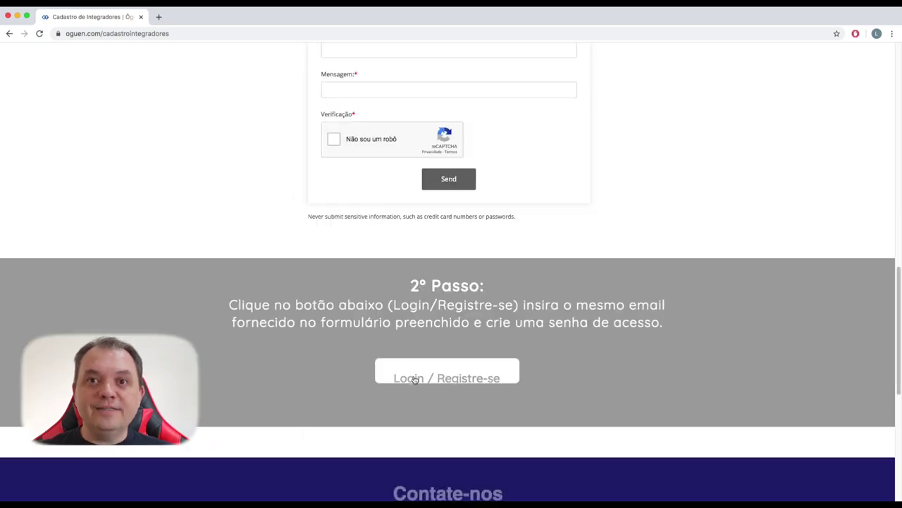
{"action": "left_click", "coordinate": [416, 379]}
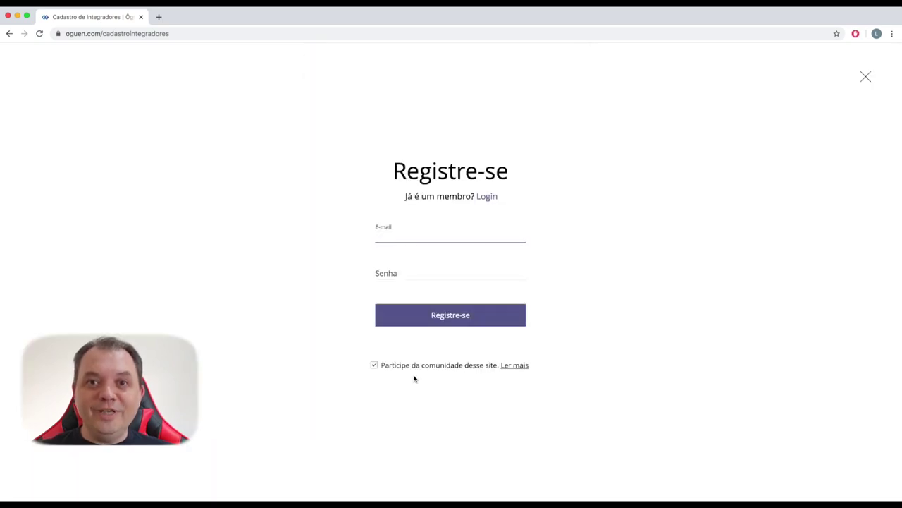